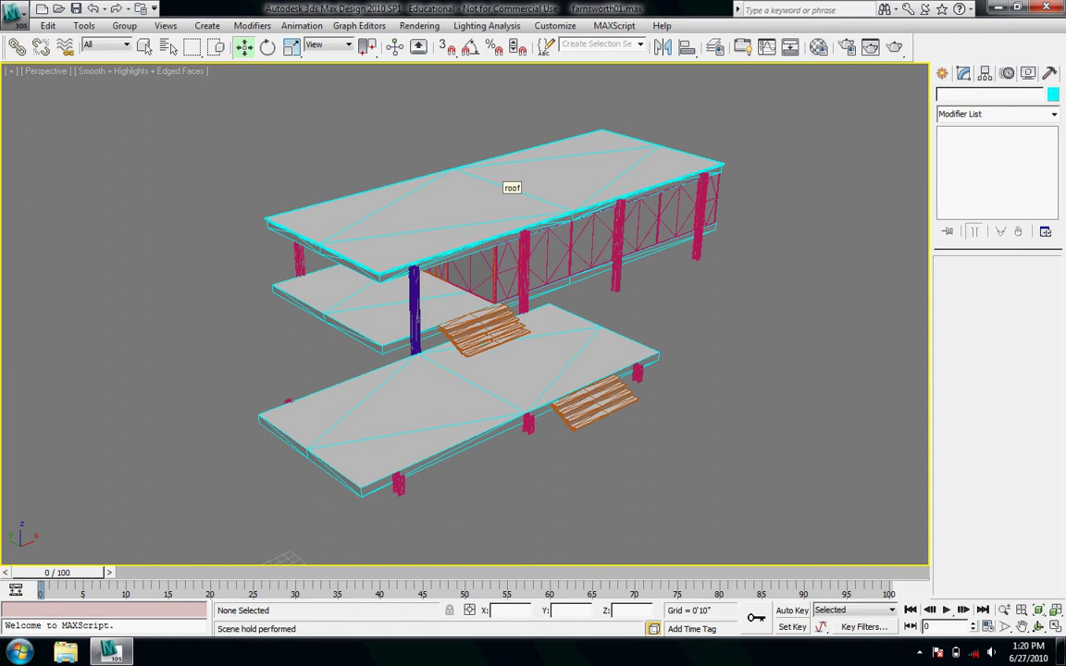
Step: Group all the objects of the house model under the name Farnsworth_G and clear the selection
left_click_drag(148, 105, 819, 517)
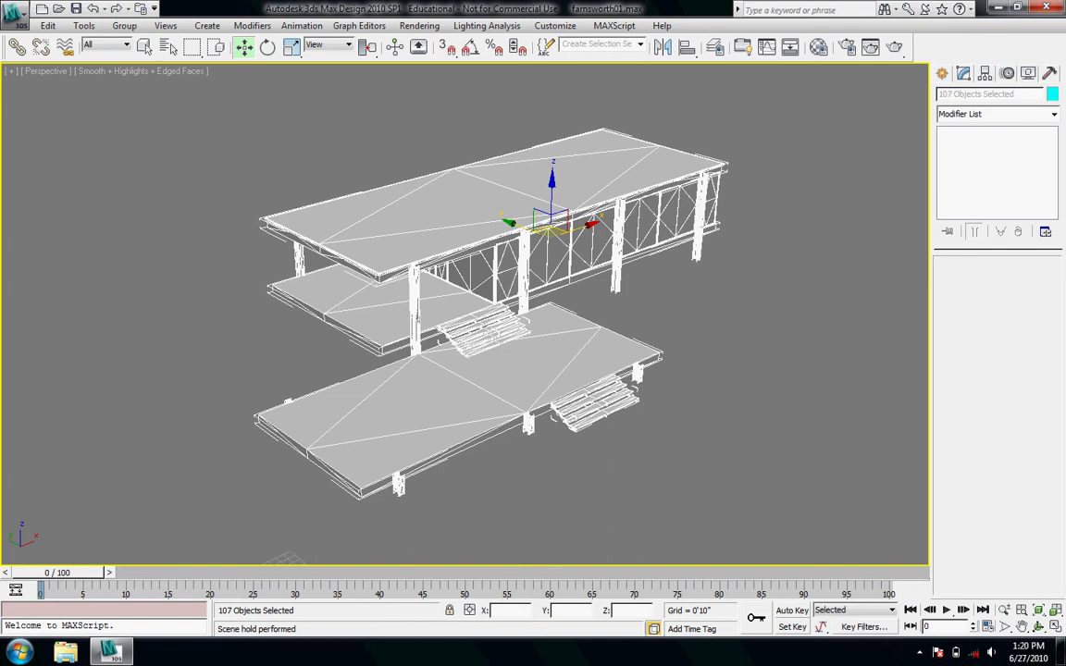
left_click(124, 25)
left_click(141, 43)
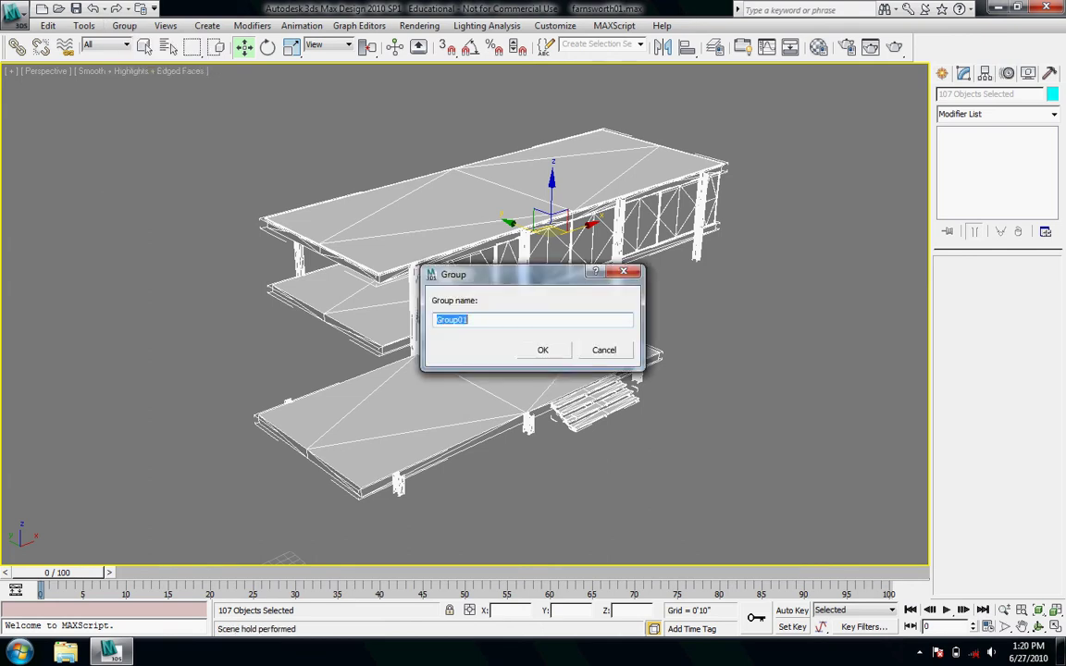
left_click_drag(514, 275, 202, 267)
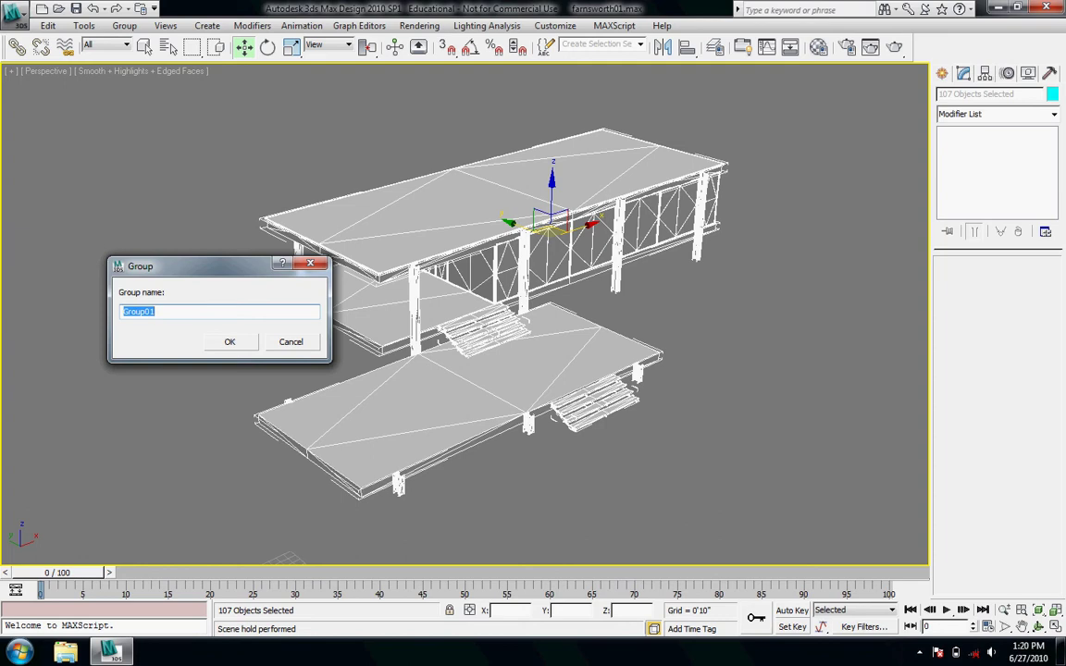
type("Farnsworth_G")
key("Return")
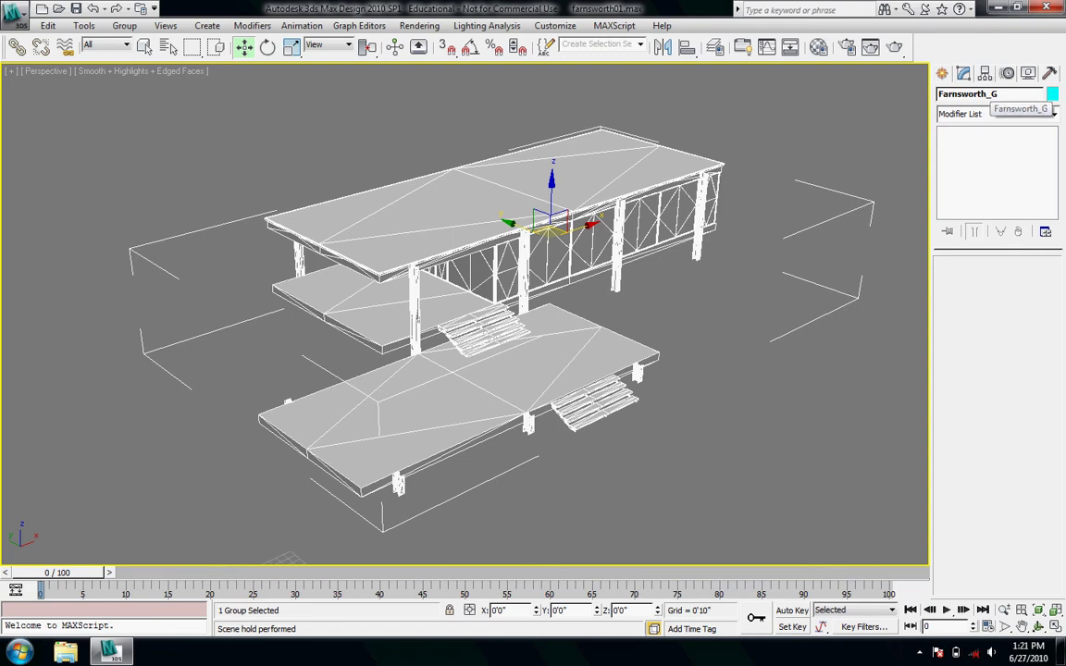
left_click(889, 81)
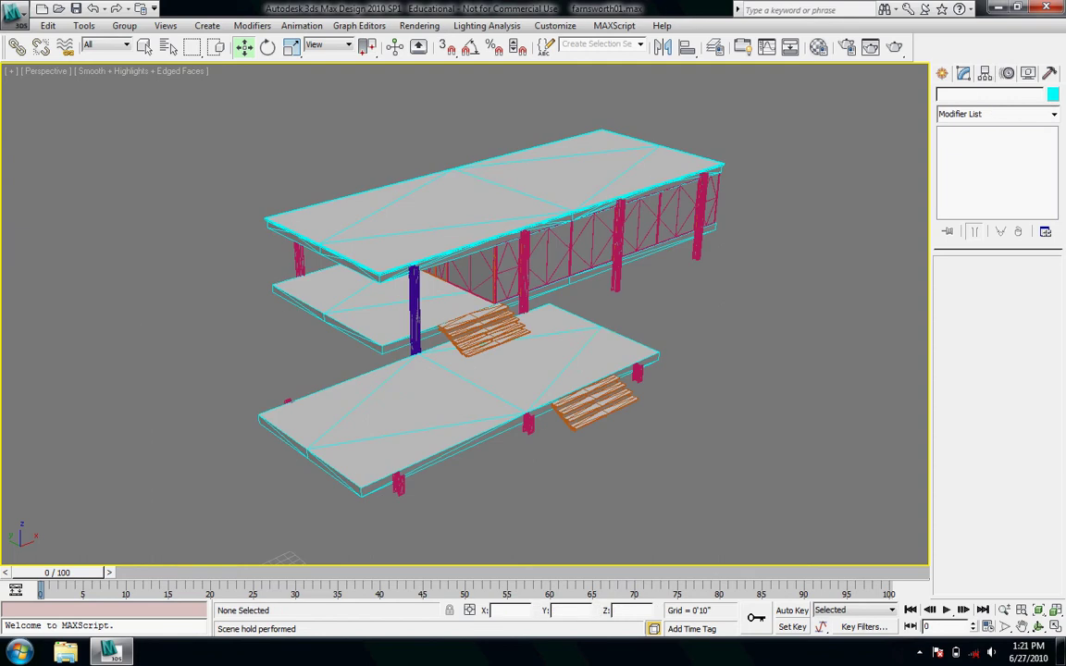
Step: Move the whole Farnsworth_G group slightly back across the ground plane and deselect it
left_click(417, 318)
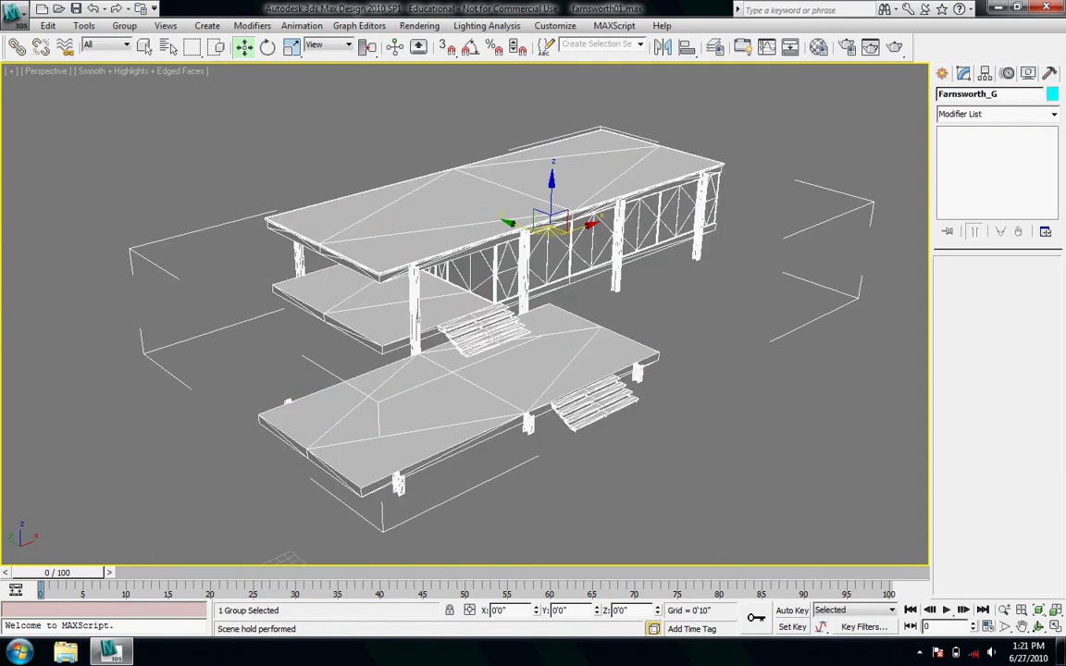
mouse_move(549, 230)
left_mouse_down()
mouse_move(608, 213)
mouse_move(584, 195)
mouse_move(557, 270)
mouse_move(512, 226)
mouse_move(536, 226)
mouse_move(548, 209)
left_mouse_up()
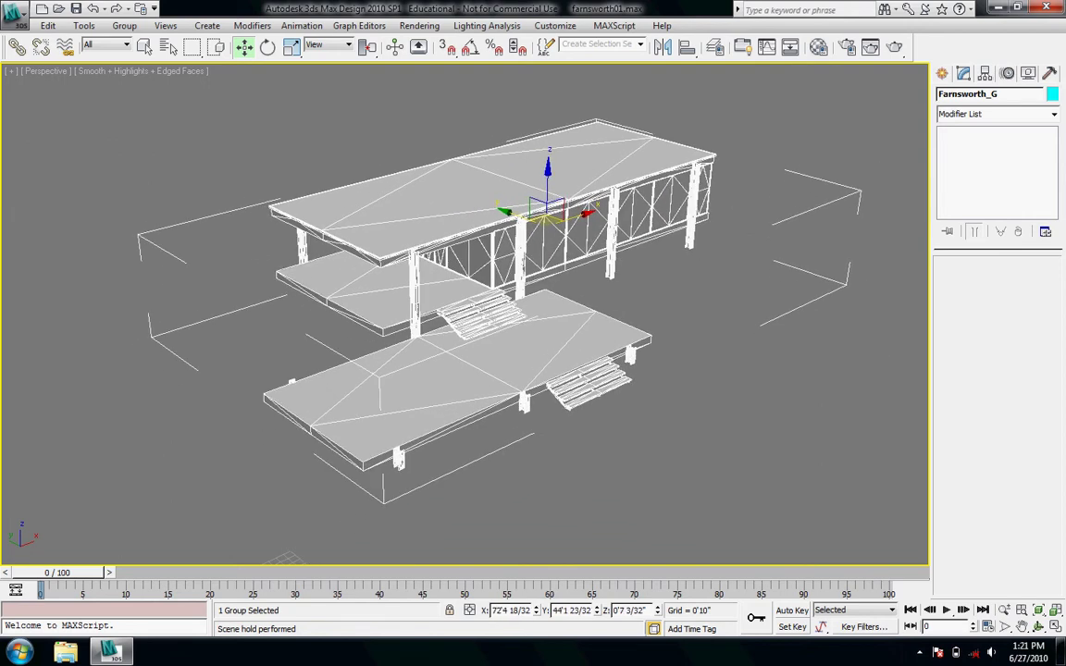
left_click(740, 370)
left_click(548, 208)
left_click(703, 407)
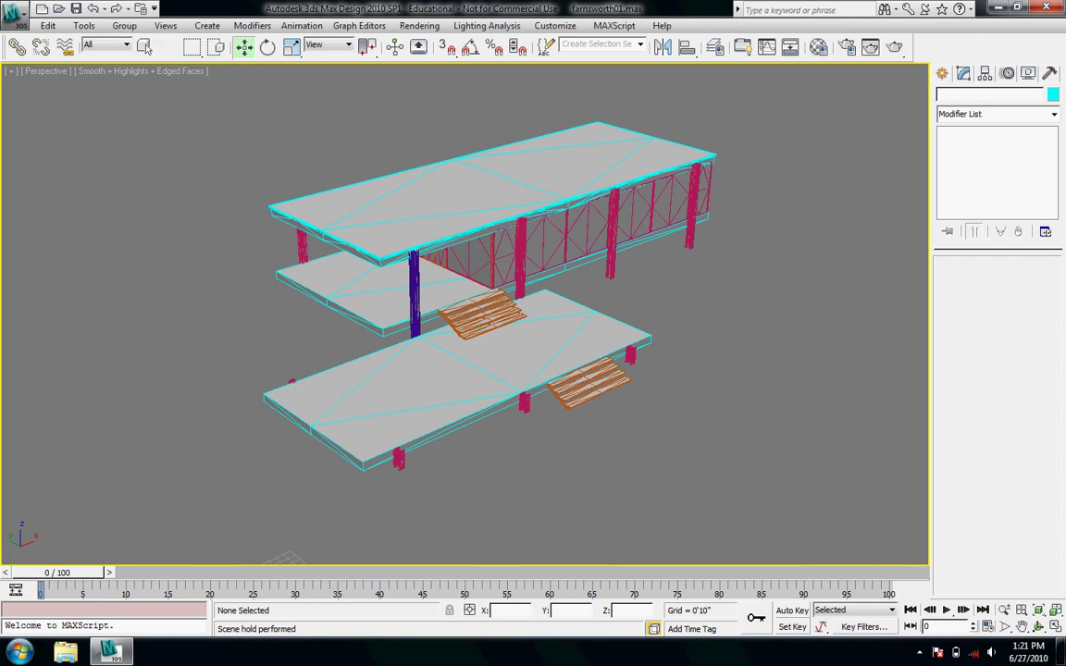
Step: Open the Farnsworth_G group for editing and shift it about 1'7" along the X axis using its bounding-box helper
key("ctrl+a")
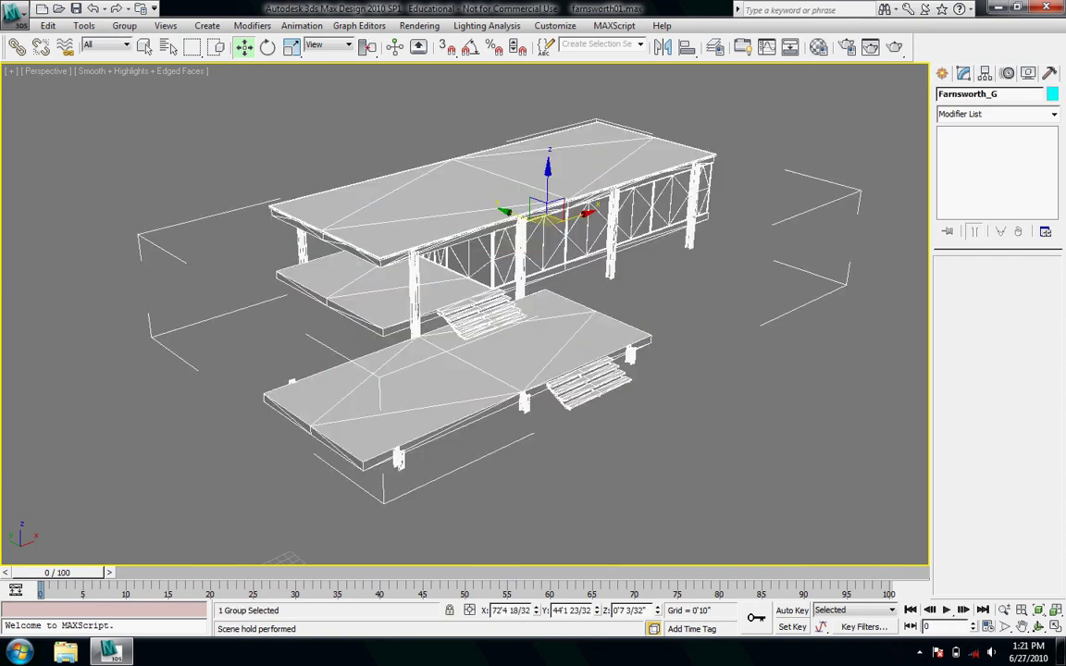
left_click(124, 25)
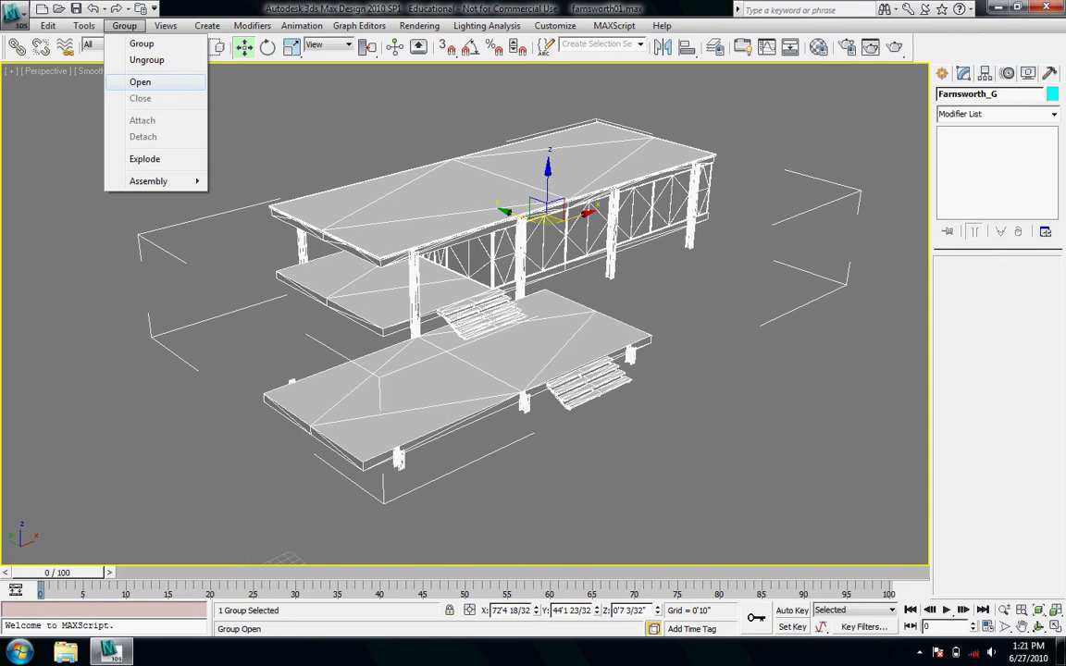
left_click(140, 81)
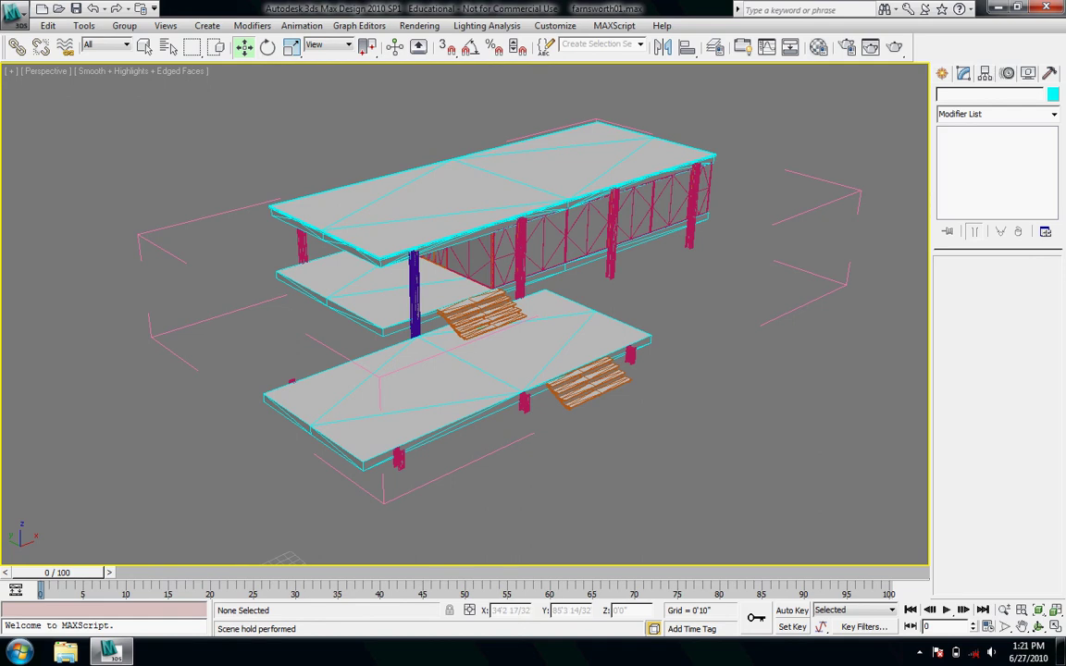
left_click(165, 229)
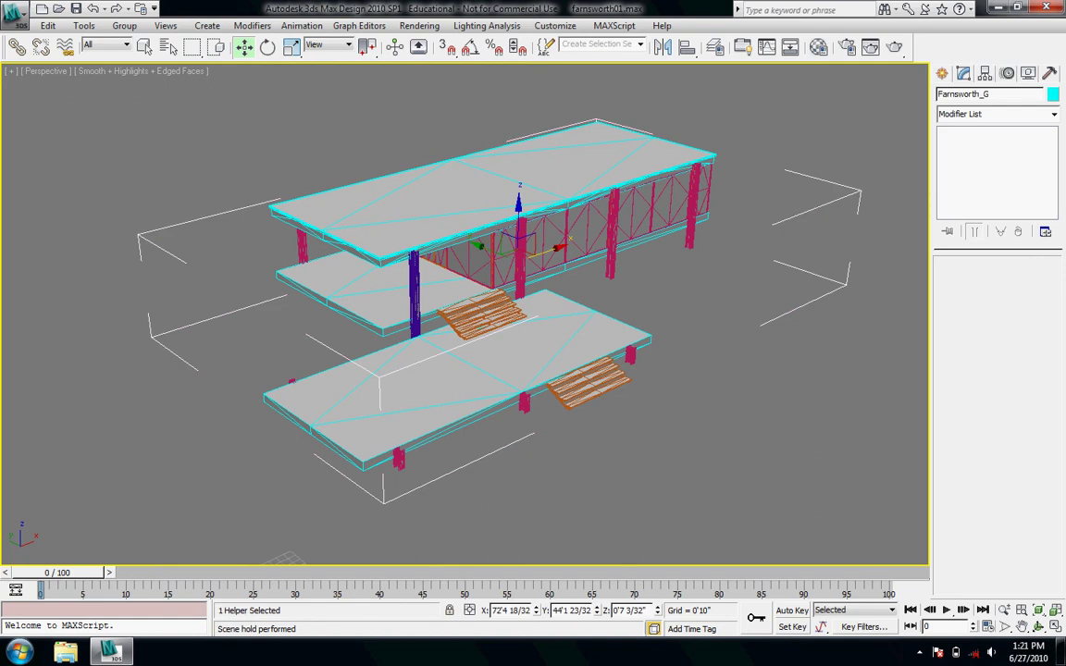
mouse_move(546, 248)
left_mouse_down()
mouse_move(462, 246)
mouse_move(563, 246)
mouse_move(553, 245)
left_mouse_up()
left_click(352, 139)
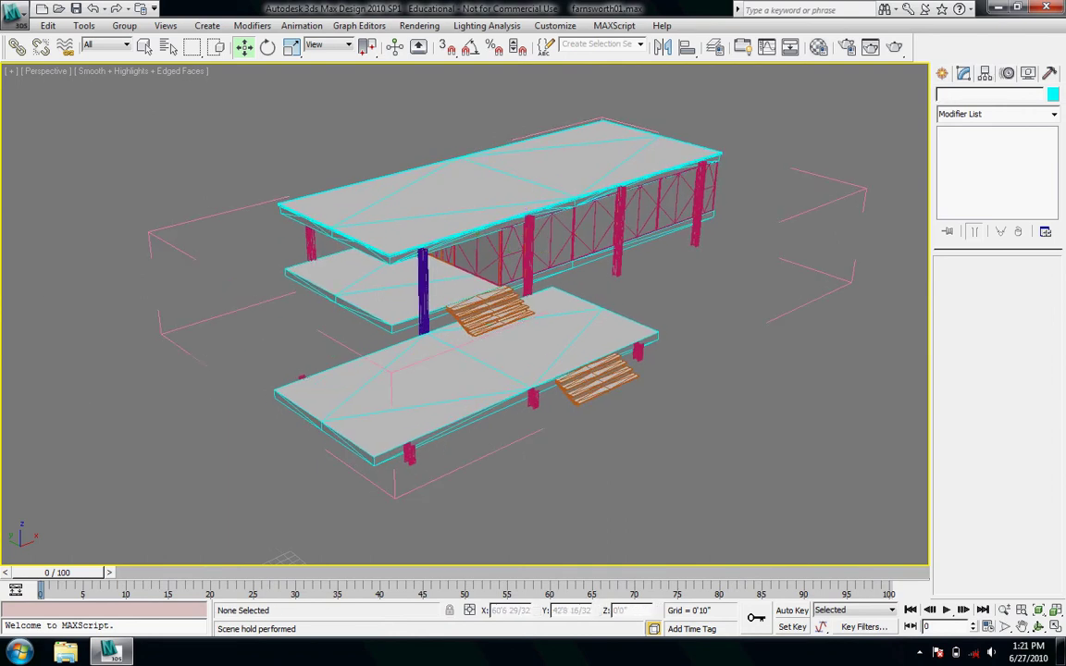
Step: Select all twelve columns around the house and terrace in the open group and set their object color to blue ACI 172
left_click(424, 291)
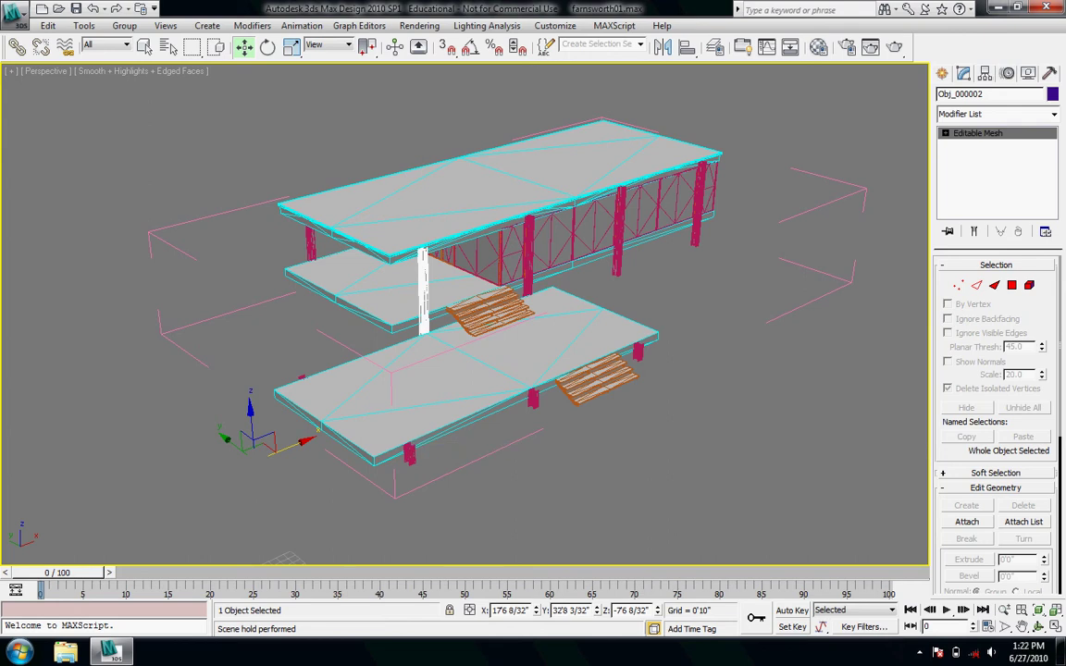
left_click(302, 377, "ctrl")
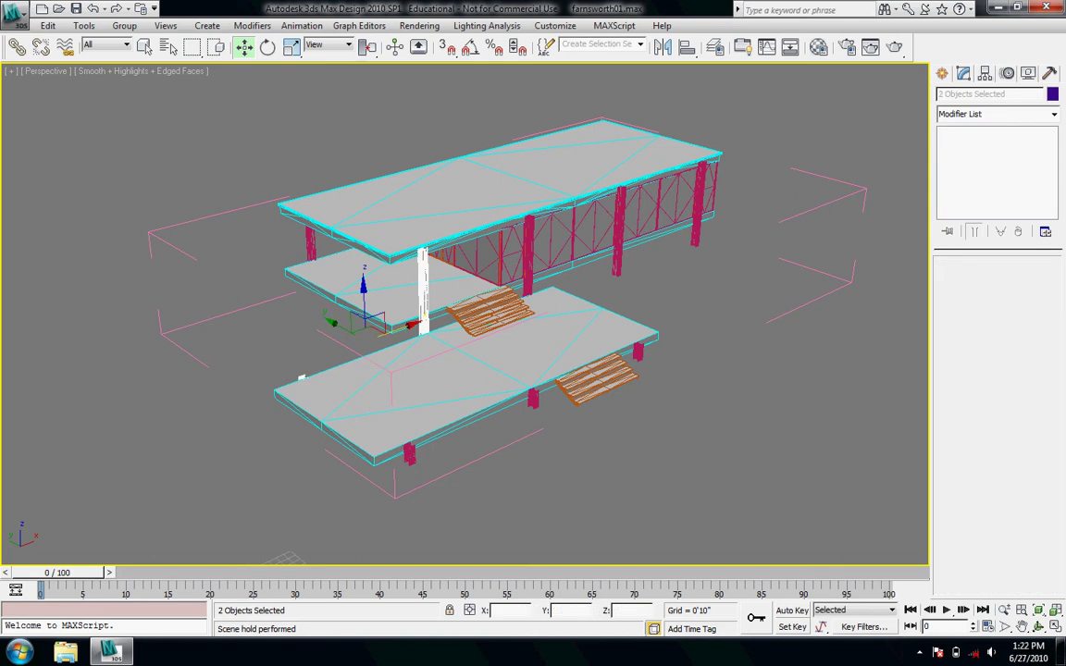
left_click(409, 453, "ctrl")
left_click(533, 399, "ctrl")
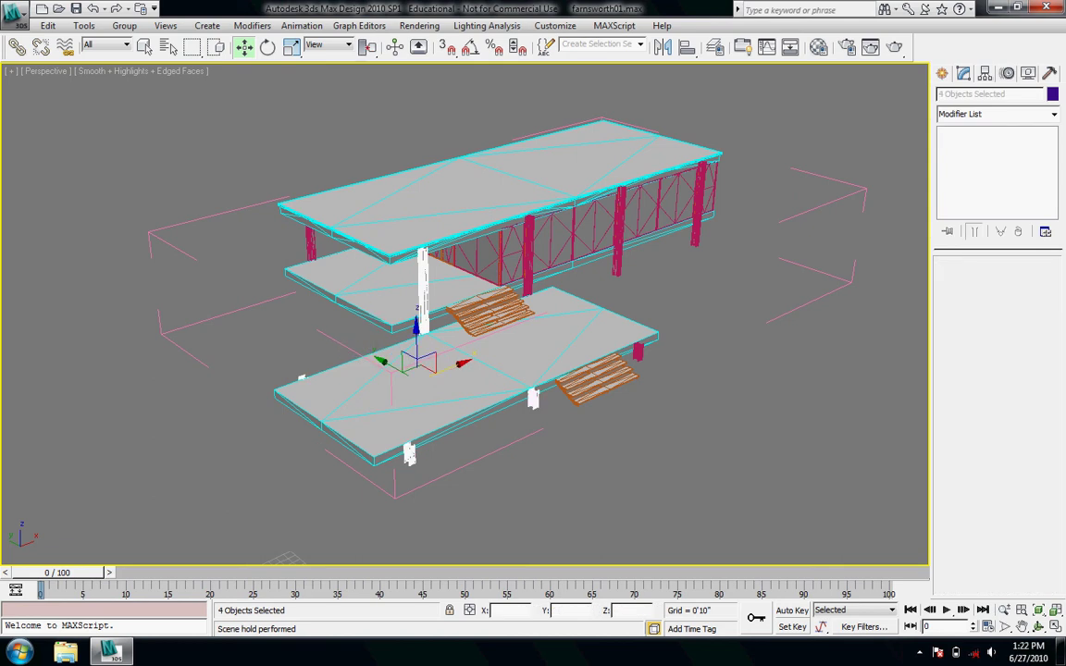
left_click(637, 351, "ctrl")
left_click(527, 242, "ctrl")
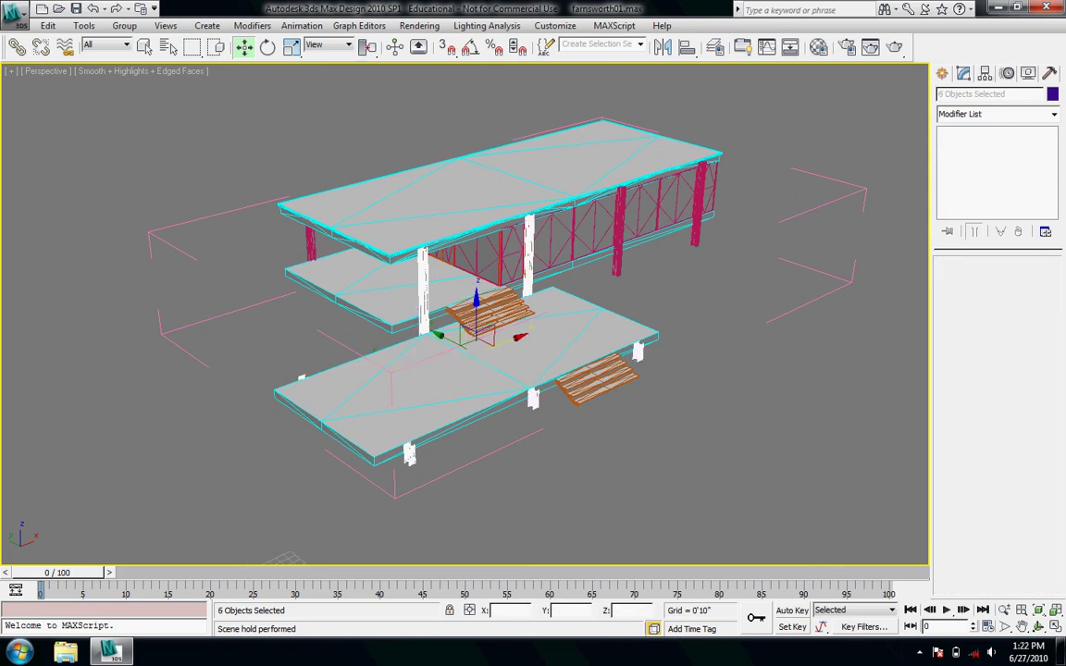
left_click(618, 232, "ctrl")
left_click(698, 205, "ctrl")
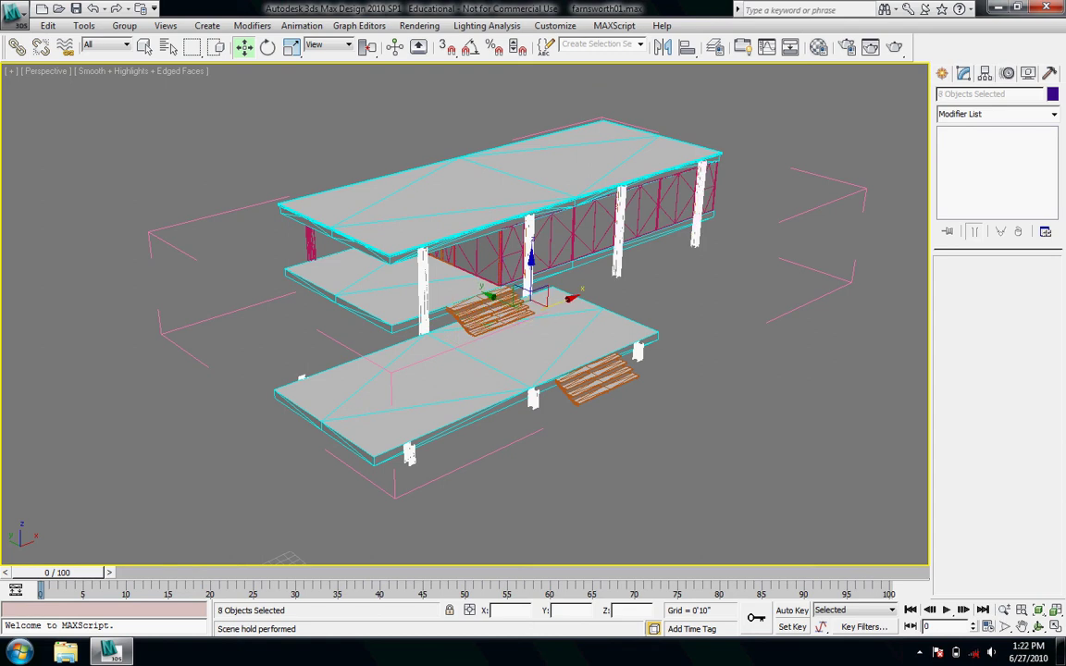
left_click(311, 242, "ctrl")
scroll(315, 245, "up", 3)
middle_click_drag(314, 246, 692, 240)
left_click(455, 414, "ctrl")
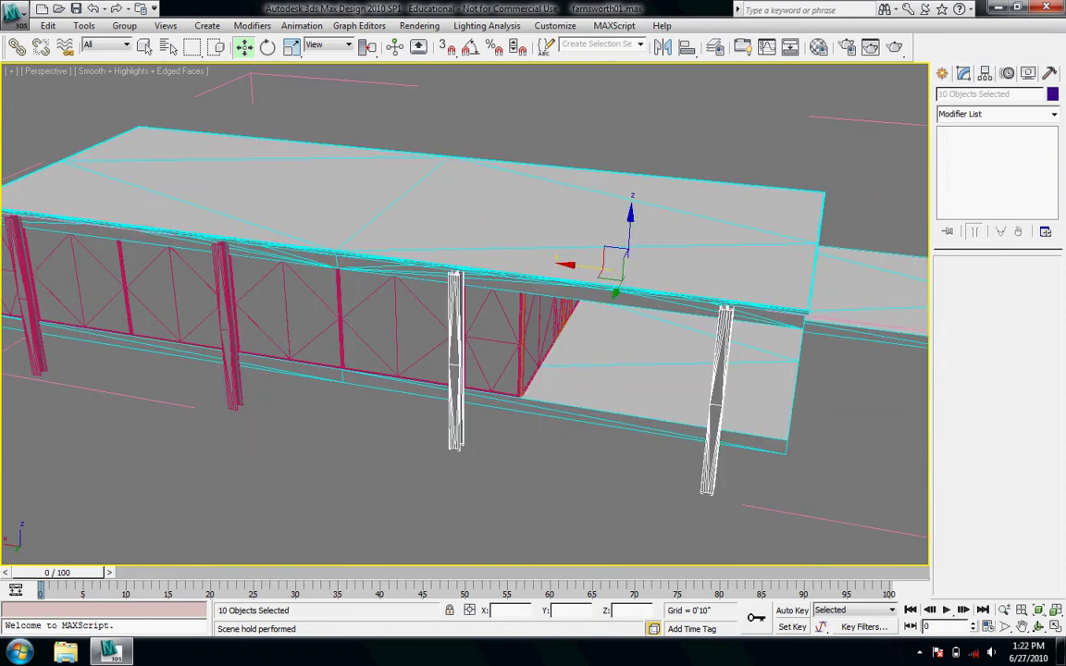
left_click(233, 377, "ctrl")
left_click(35, 348, "ctrl")
middle_click_drag(35, 347, 801, 265)
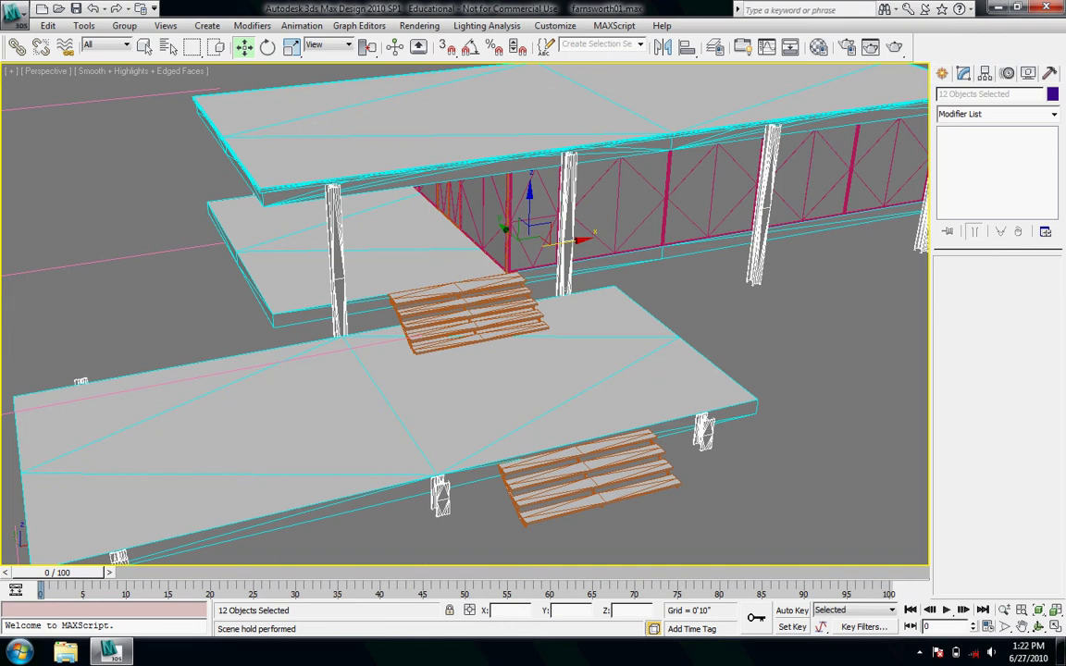
left_click(1051, 95)
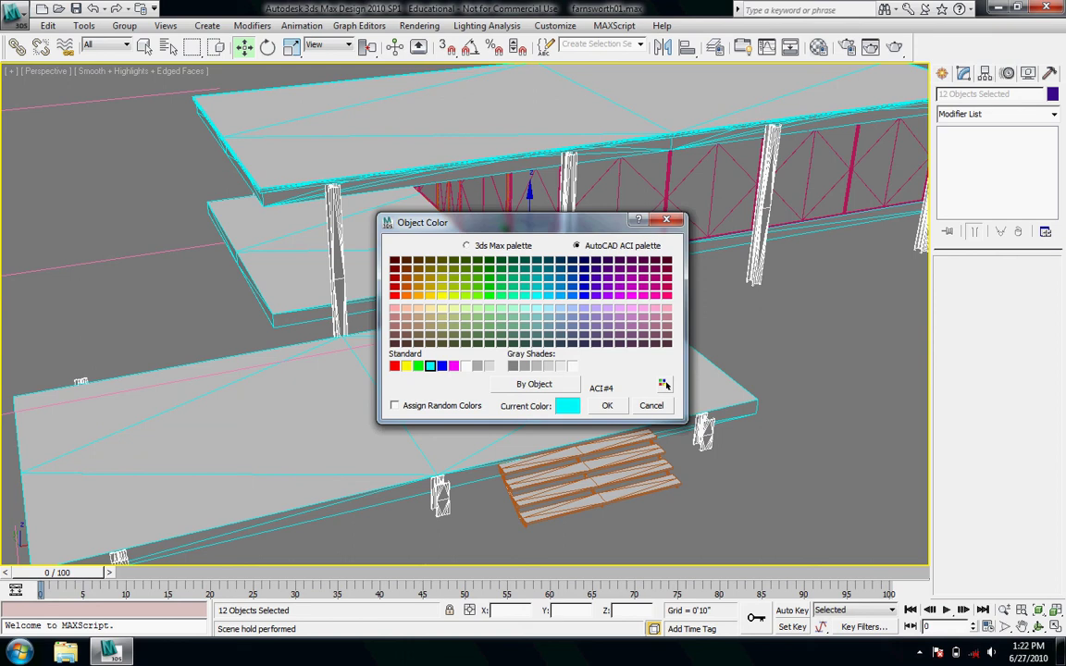
left_click(584, 288)
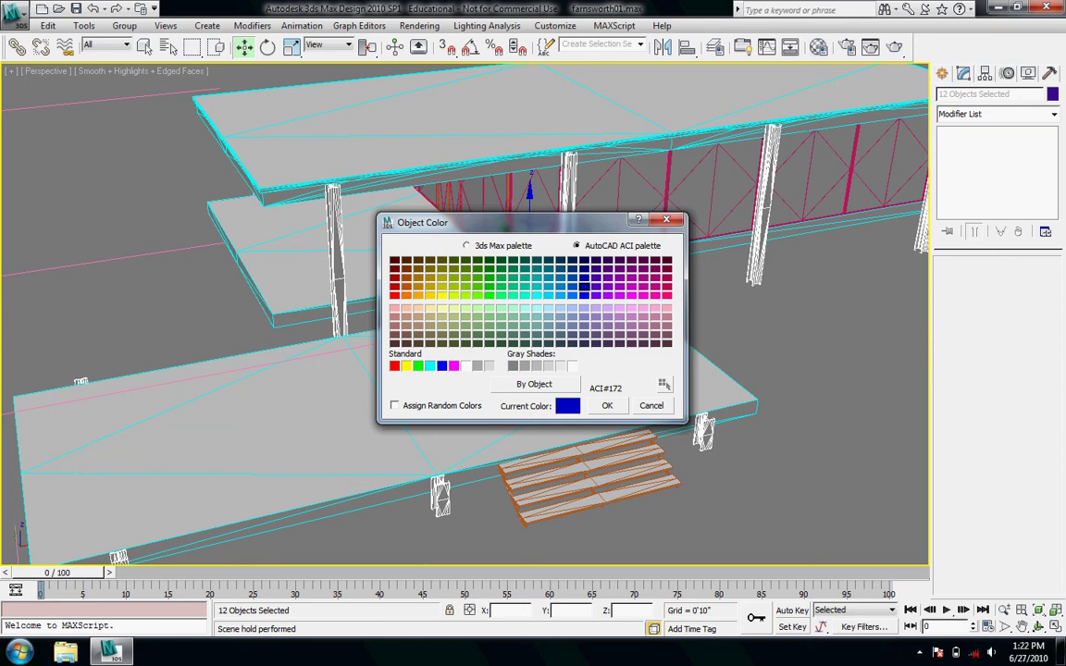
left_click(606, 406)
left_click(777, 357)
scroll(777, 357, "down", 5)
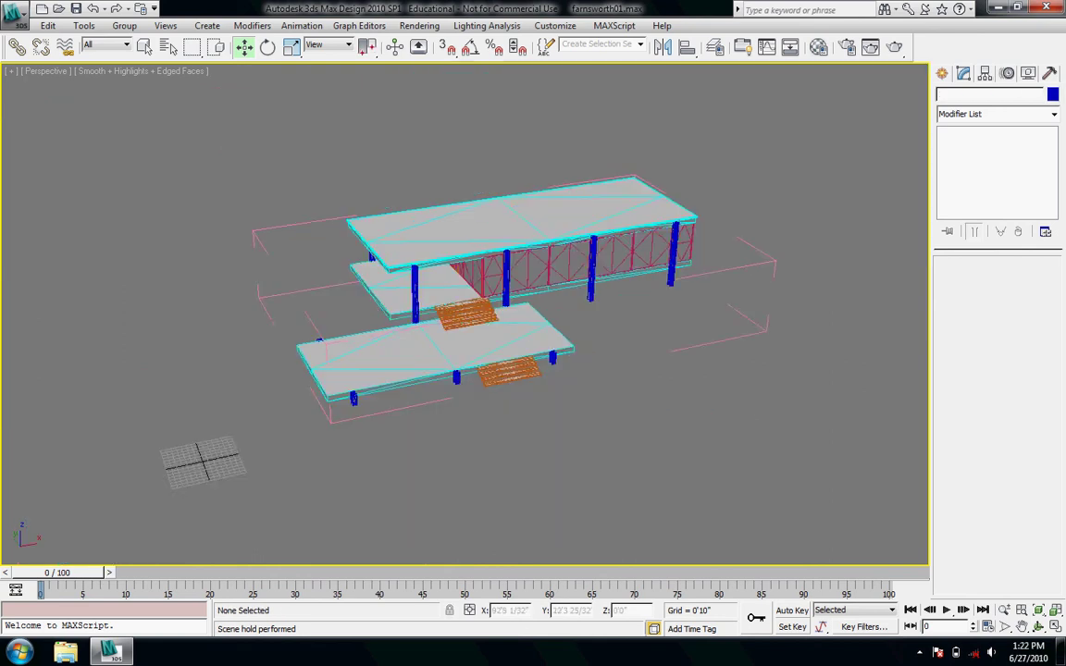
scroll(472, 294, "up", 3)
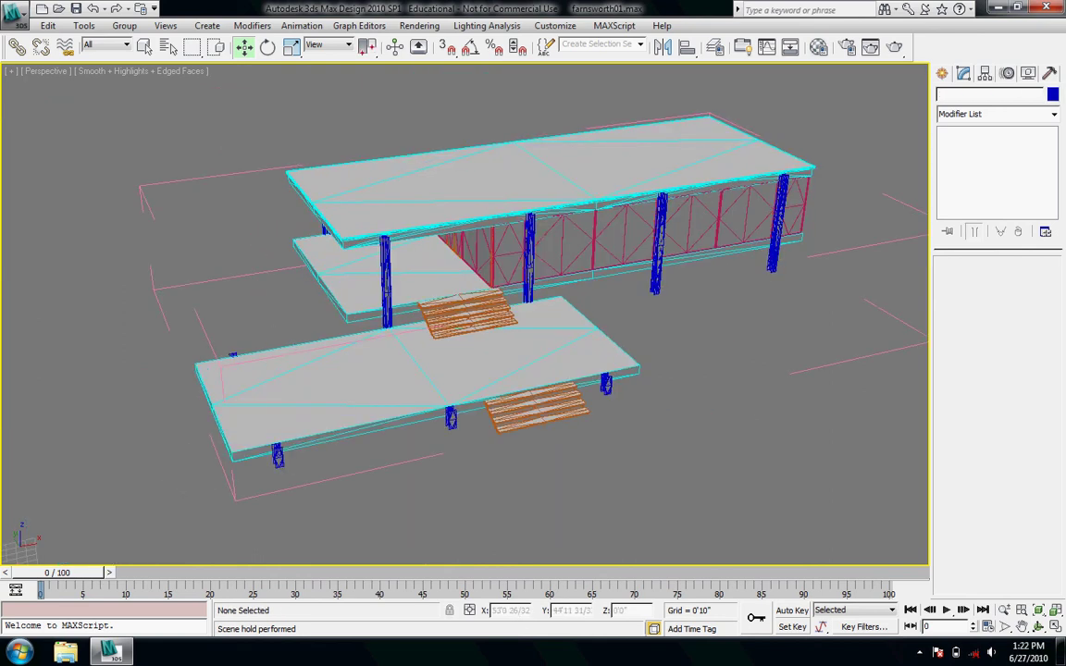
left_click(386, 292)
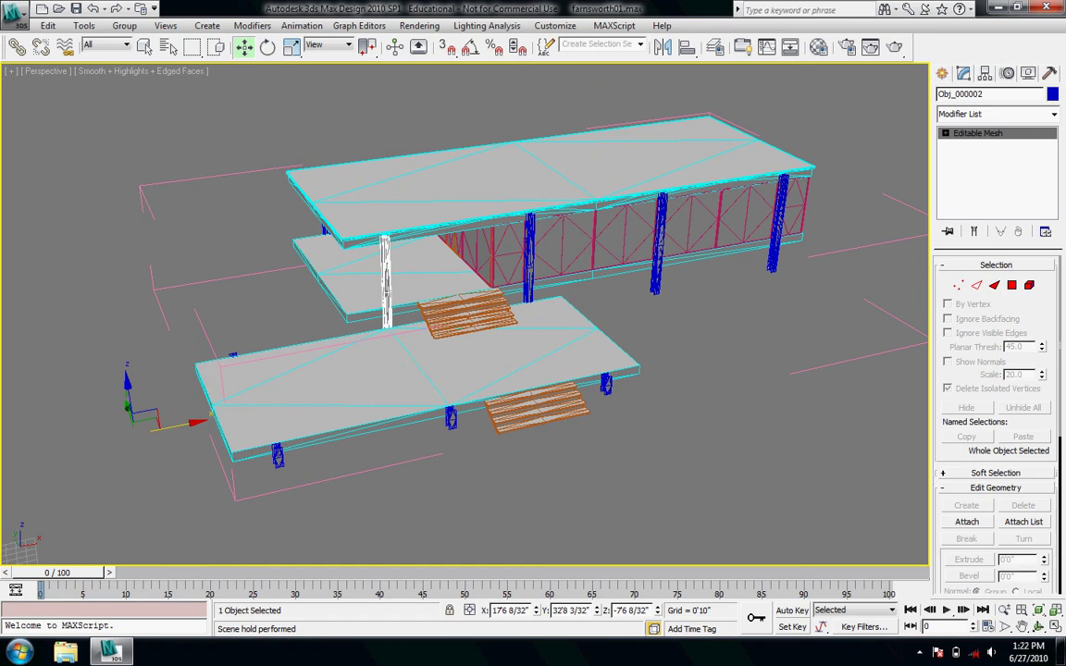
left_click(544, 421)
left_click(629, 462)
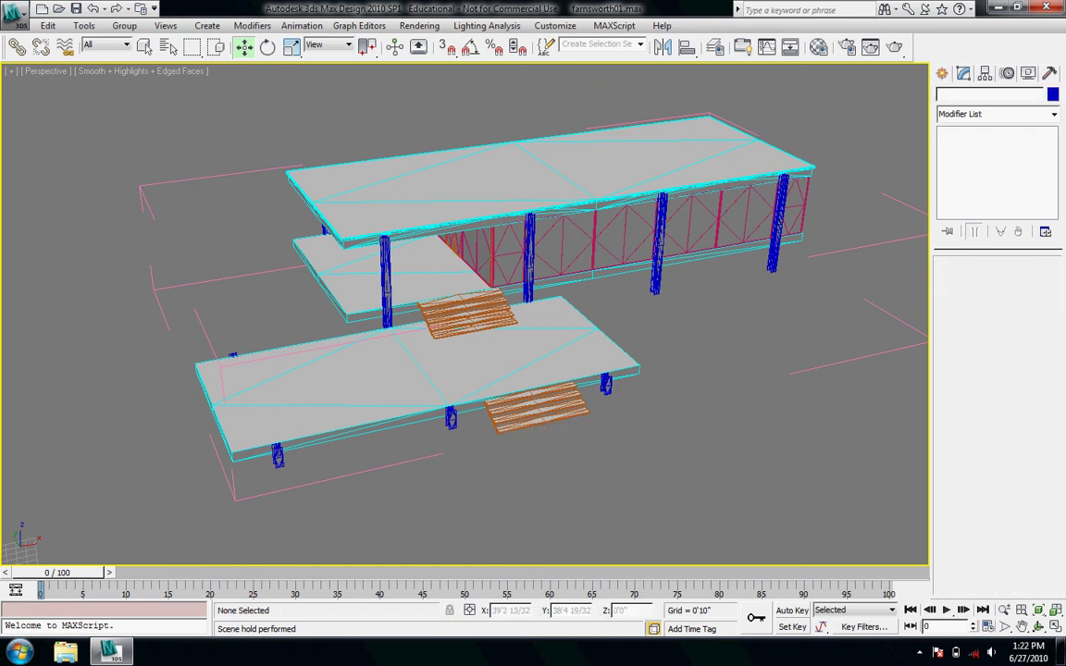
Step: Try moving the lower terrace slab by itself about 10' along the X axis within the open group, and undo the move
left_click(481, 370)
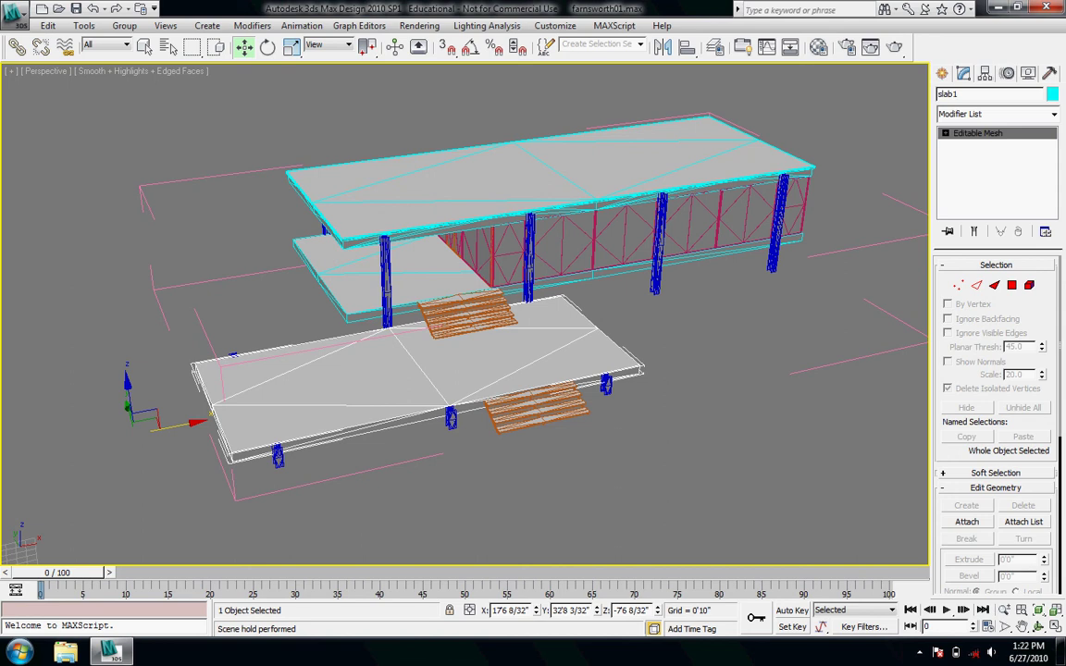
left_click_drag(183, 424, 268, 408)
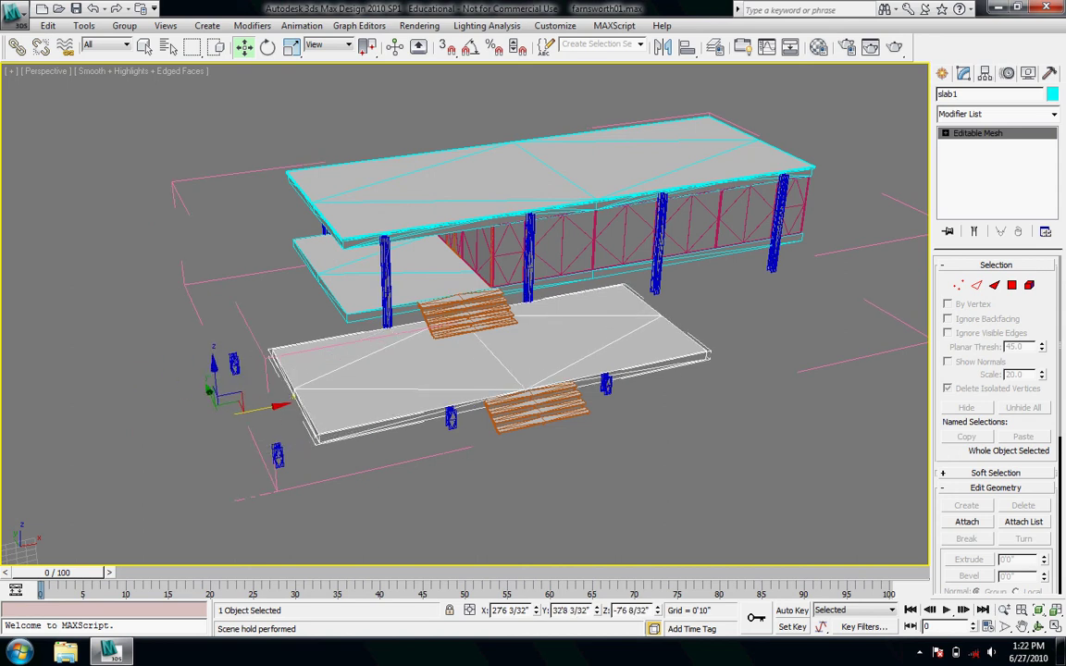
left_click(629, 462)
left_click(481, 370)
key("ctrl+z")
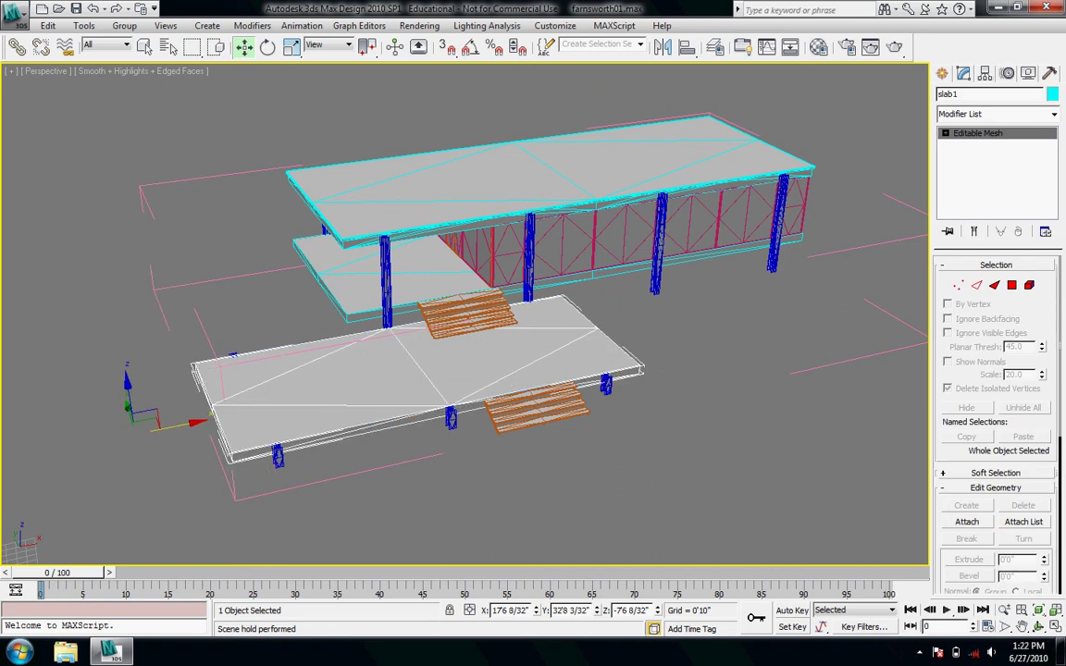
key("ctrl+d")
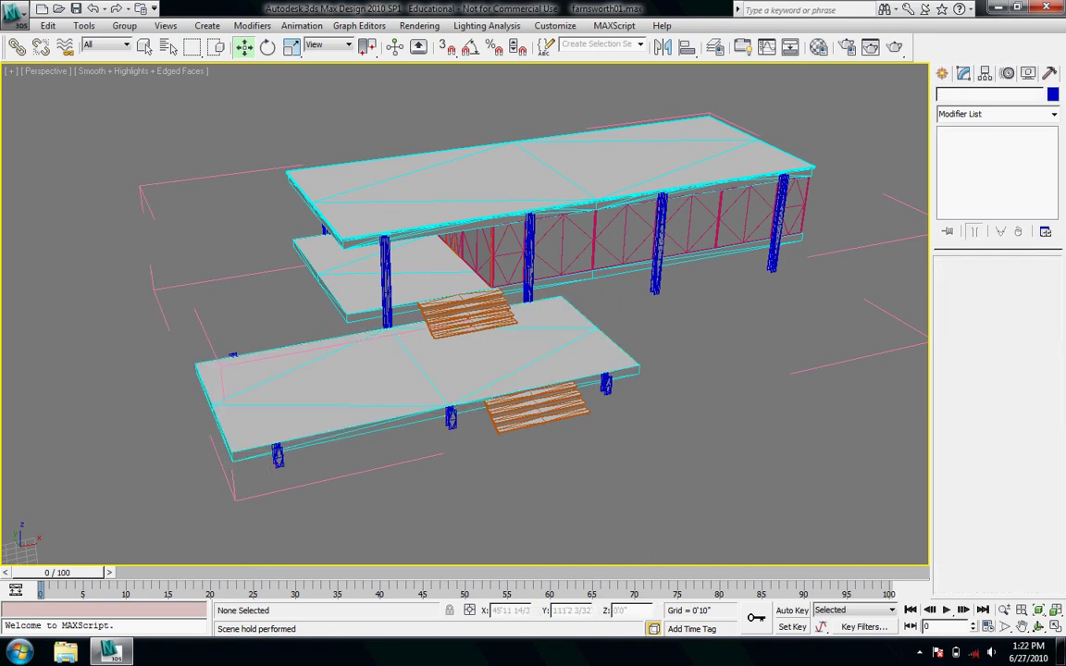
Step: Close the open group with its roof selected, and shift the whole Farnsworth_G group slightly across the ground plane
left_click(124, 26)
left_click(124, 26)
left_click(439, 185)
left_click(124, 25)
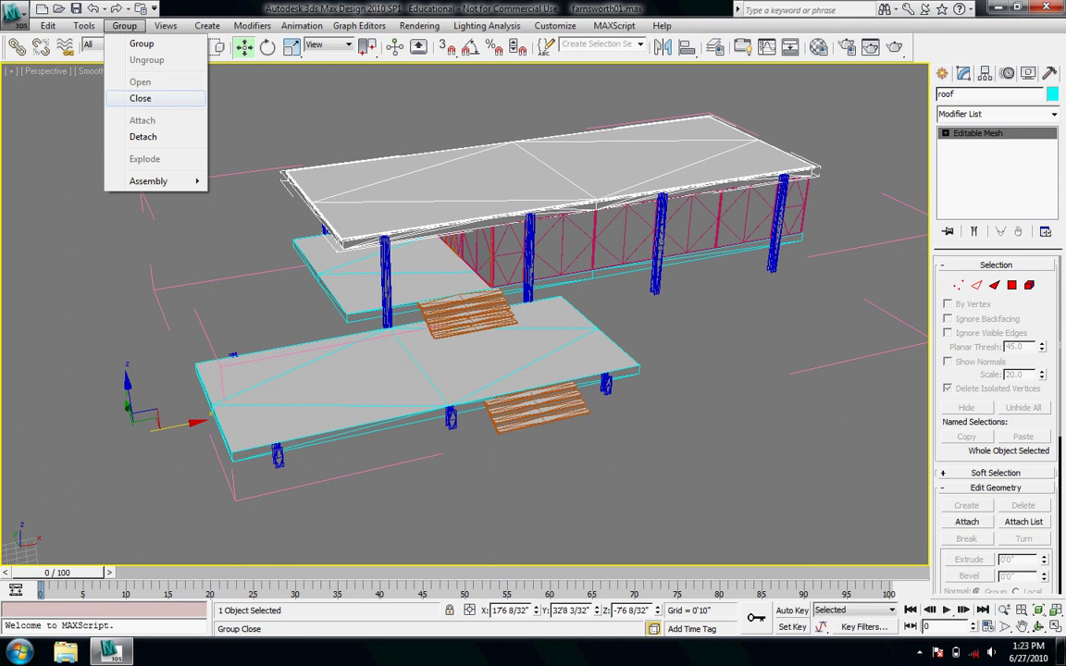
left_click(140, 98)
key("ctrl+d")
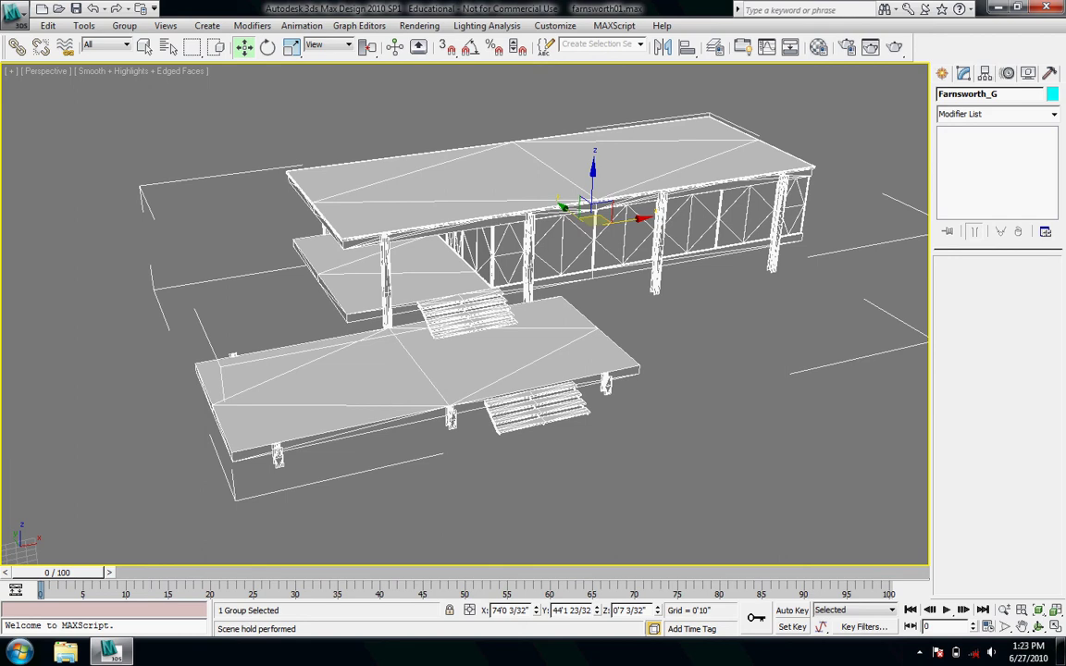
mouse_move(592, 220)
left_mouse_down()
mouse_move(579, 201)
mouse_move(588, 217)
left_mouse_up()
left_click(758, 388)
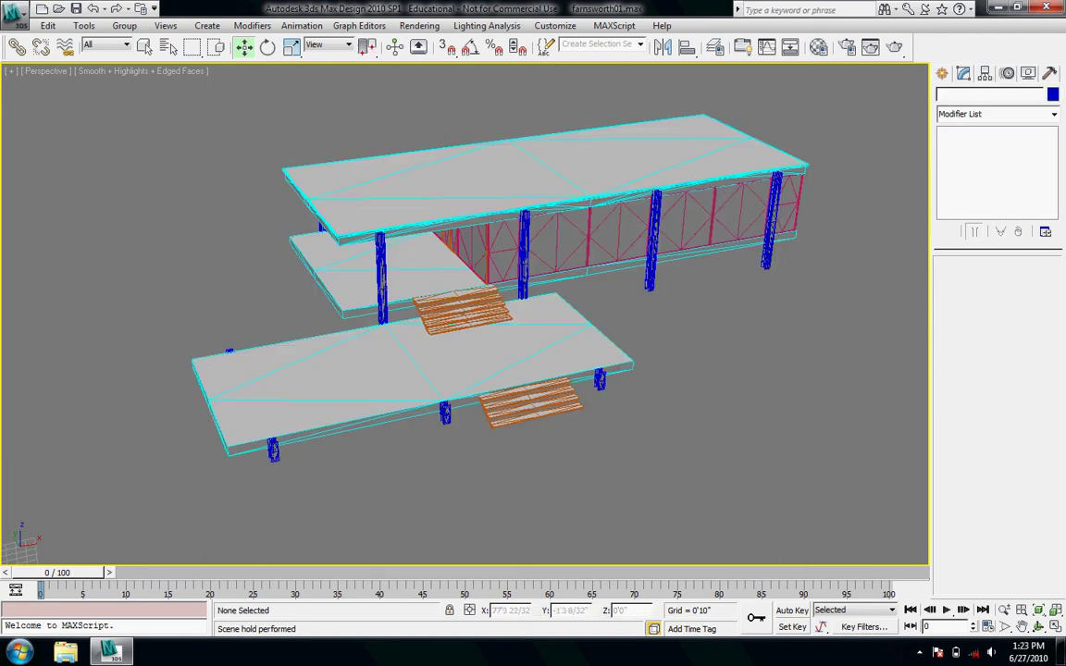